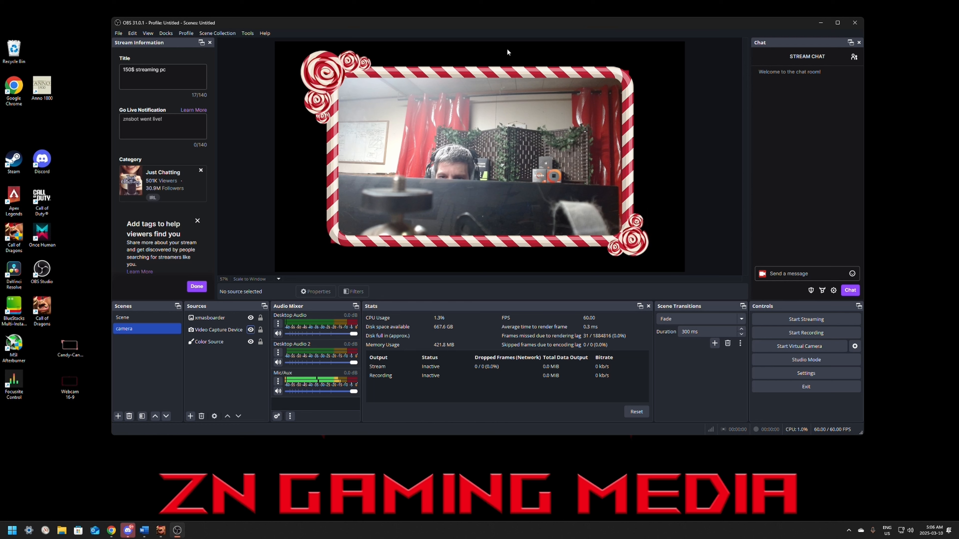
# Step: Hide the video capture device in the camera scene to examine the xmasboarder and Color Source layers, and show it again
pyautogui.click(251, 330)
pyautogui.click(250, 318)
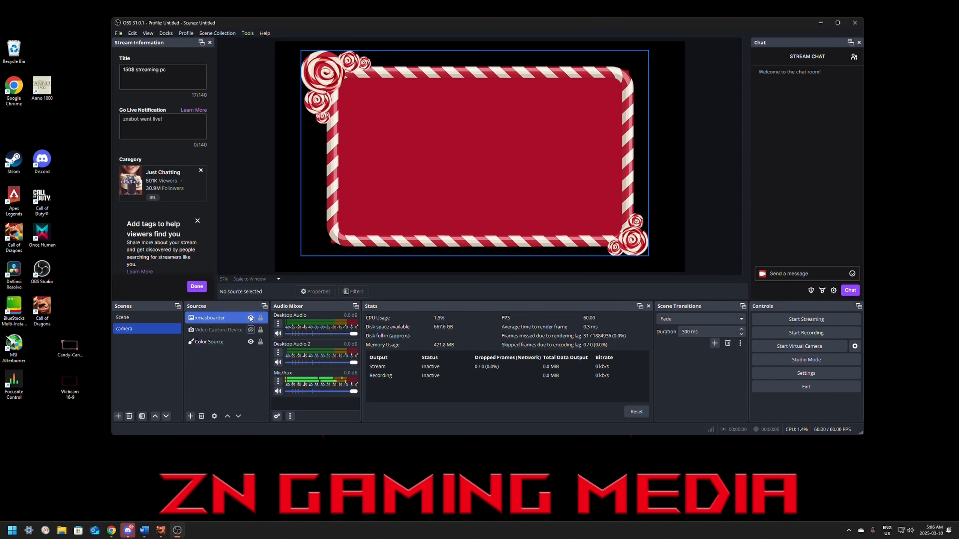
pyautogui.click(250, 317)
pyautogui.click(209, 342)
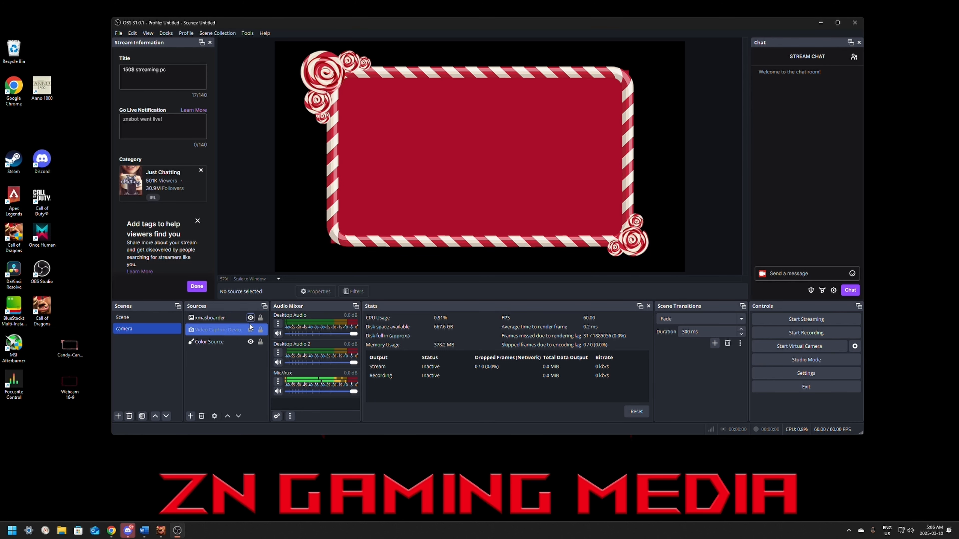
pyautogui.click(207, 331)
pyautogui.click(215, 318)
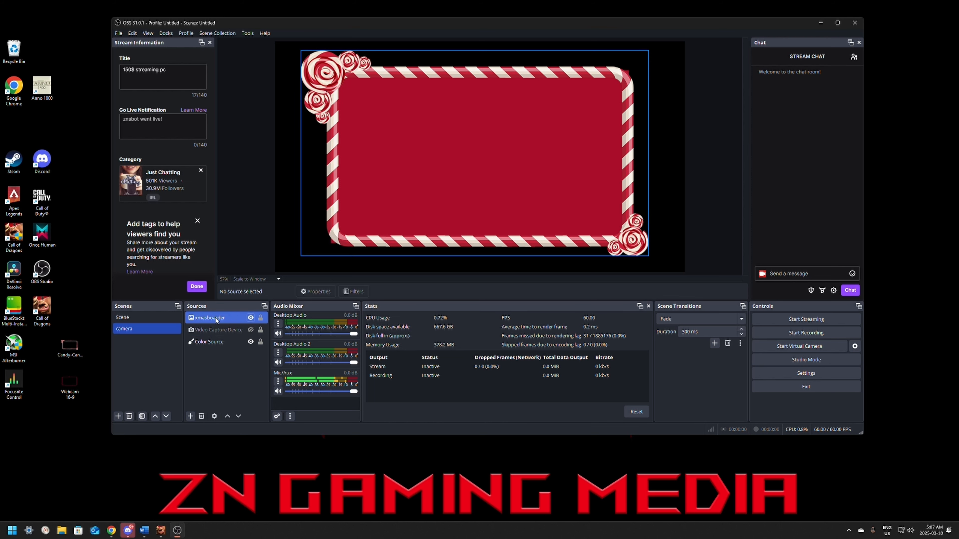
pyautogui.click(206, 329)
pyautogui.click(217, 317)
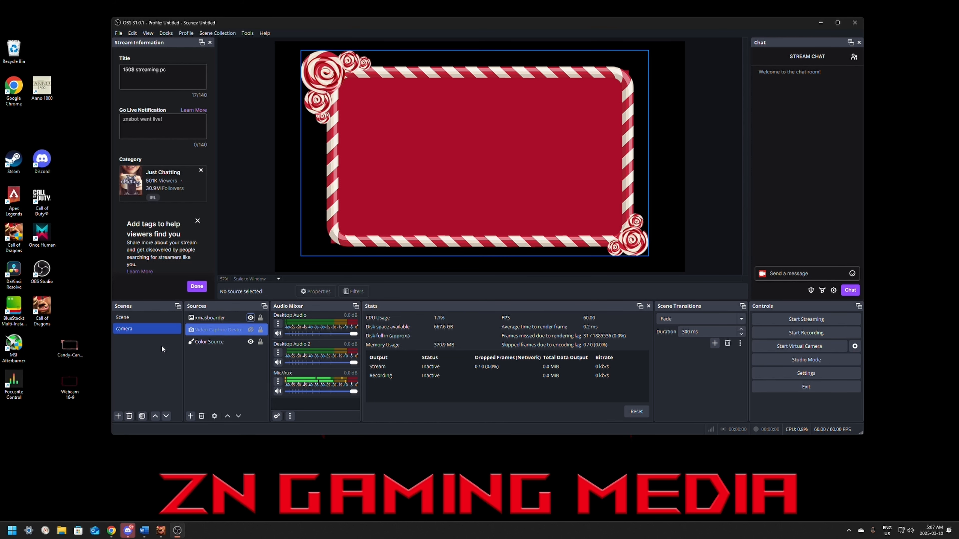
pyautogui.click(199, 345)
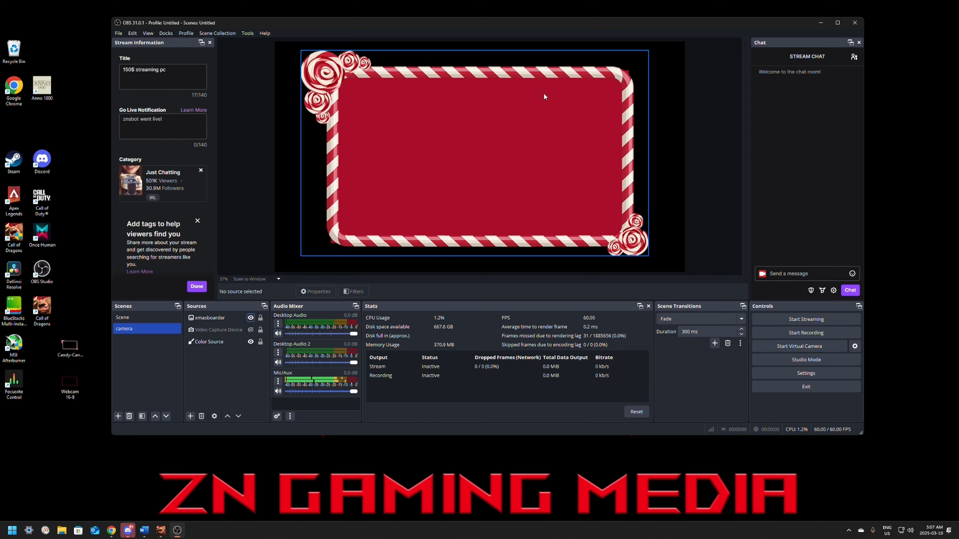
pyautogui.click(250, 330)
# Step: Hide the Color Source in the camera scene and compare the bordered camera's look in the main Scene
pyautogui.click(131, 318)
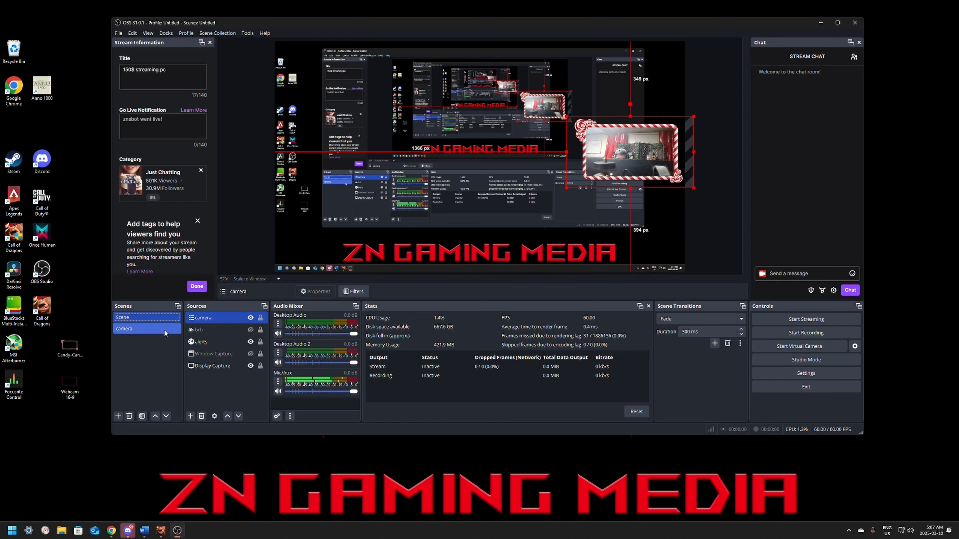
pyautogui.click(150, 328)
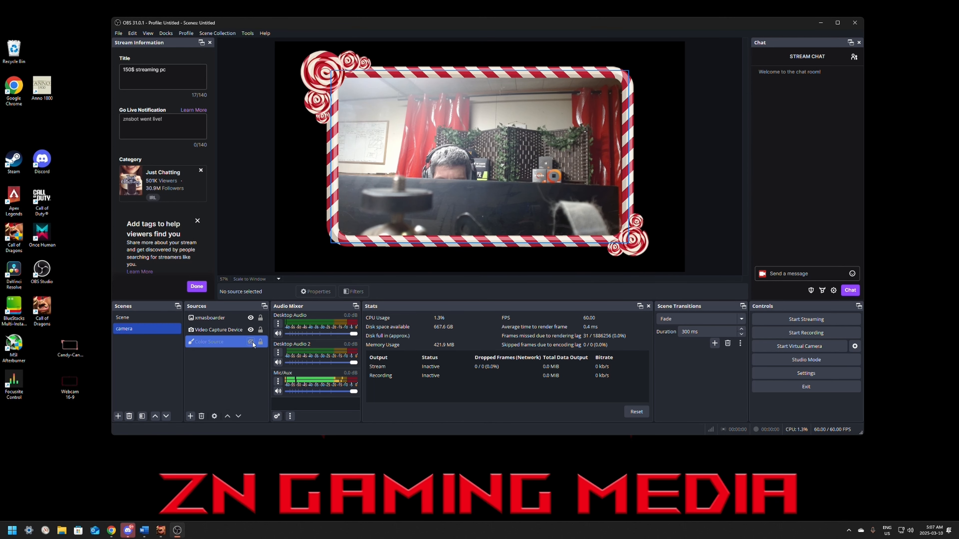
pyautogui.click(134, 319)
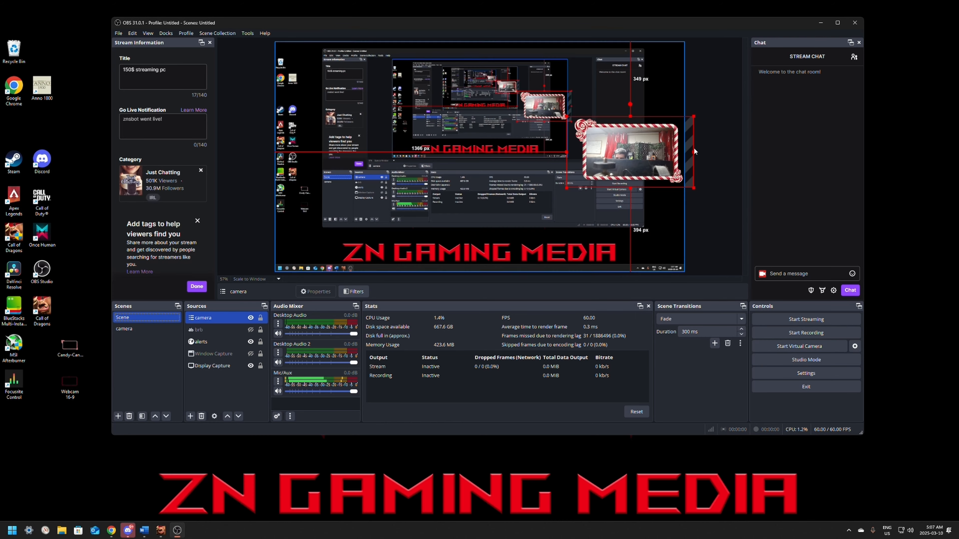
pyautogui.click(120, 333)
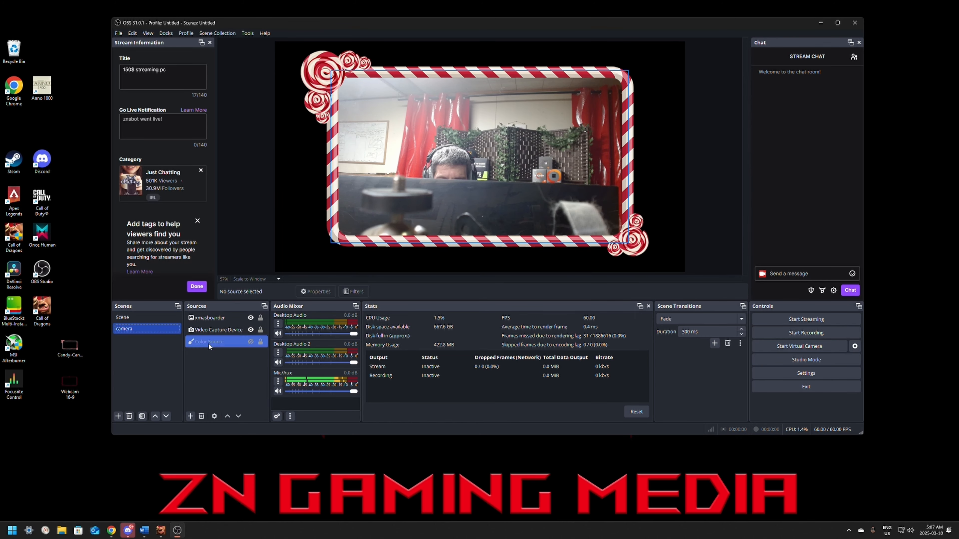
# Step: Show the Color Source and hide the xmasboarder image in the camera scene, checking the plain border in the main Scene
pyautogui.click(251, 319)
pyautogui.click(136, 317)
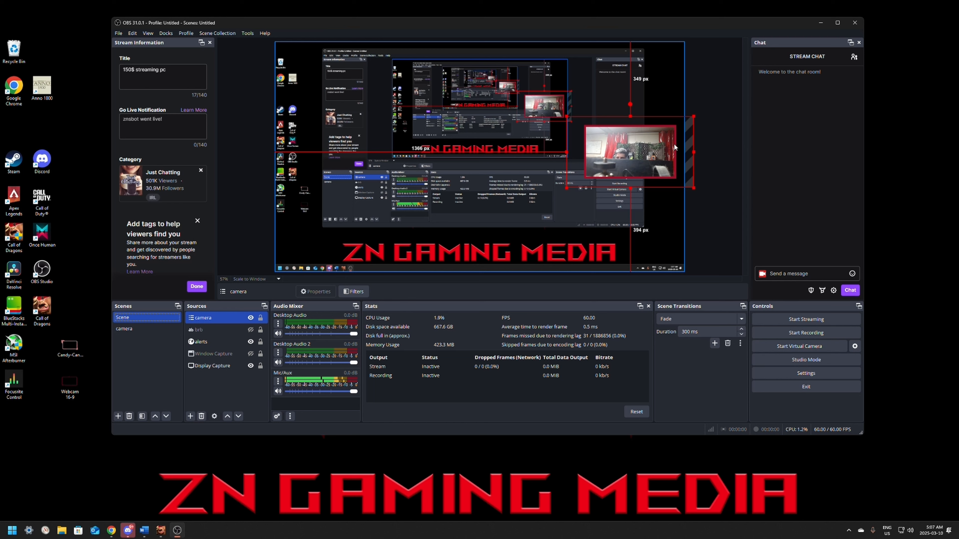
pyautogui.click(131, 328)
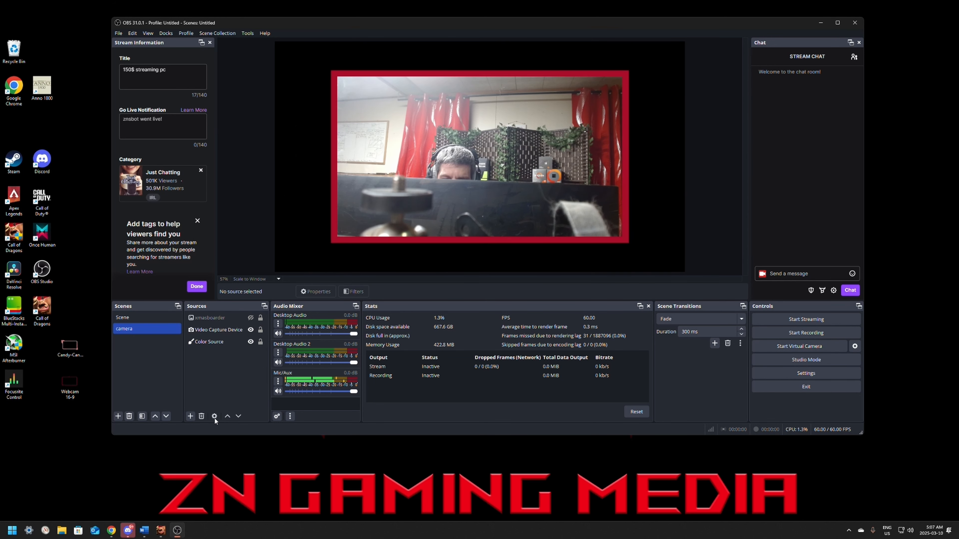
# Step: Add a new Browser source with the default name to the camera scene
pyautogui.click(190, 416)
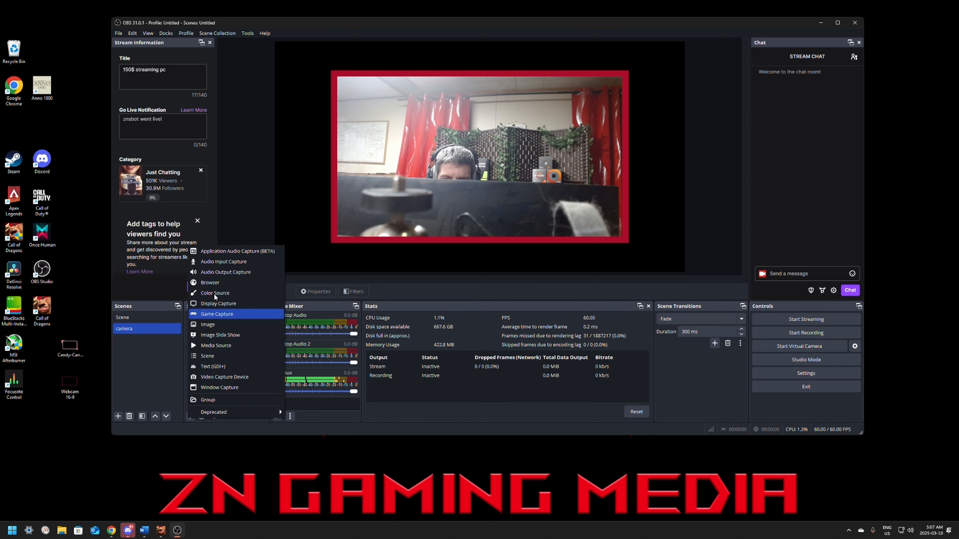
pyautogui.click(222, 283)
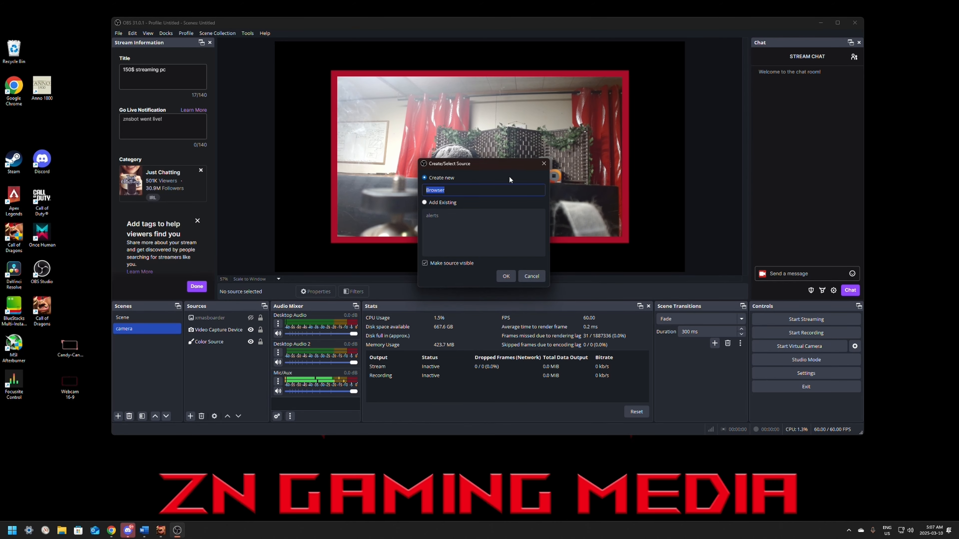
pyautogui.click(506, 276)
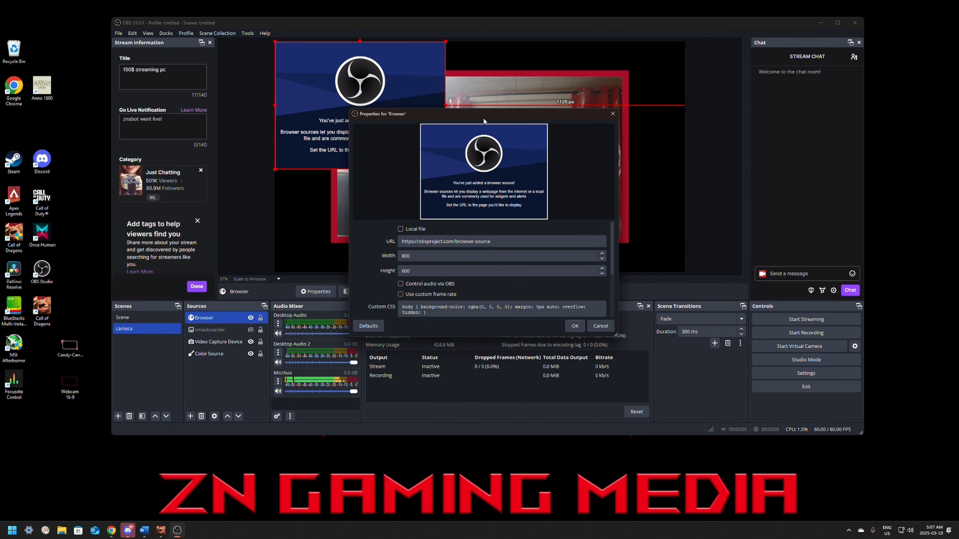
pyautogui.moveTo(483, 117); pyautogui.dragTo(490, 87)
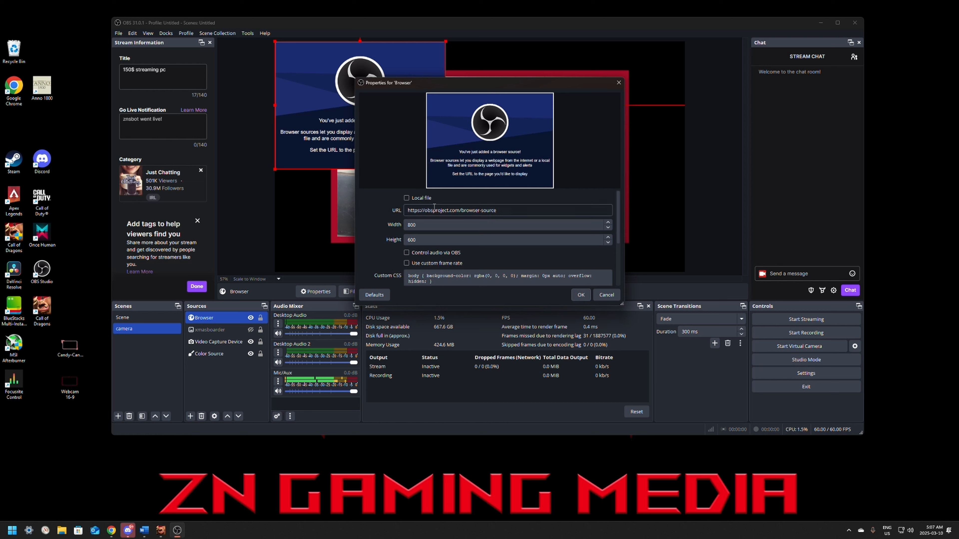
pyautogui.click(414, 214)
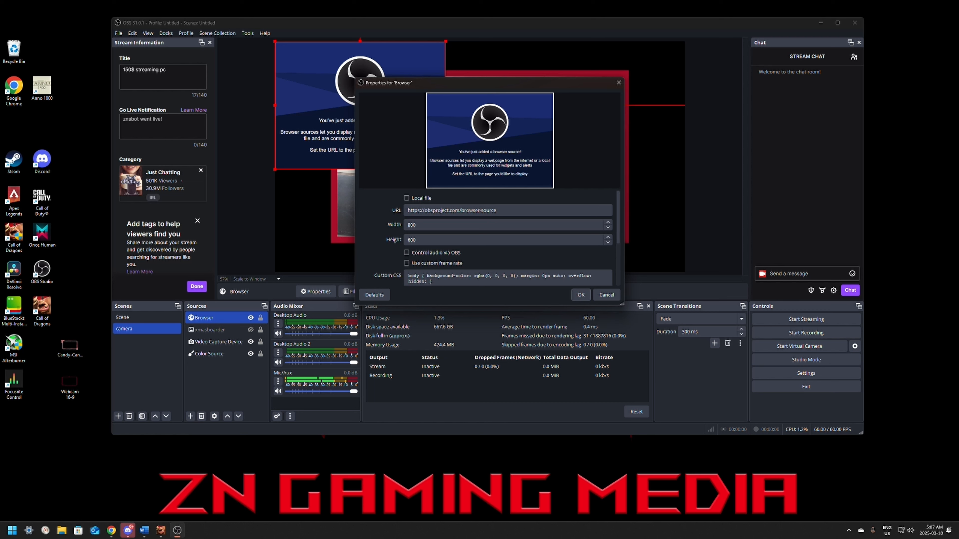
# Step: Switch to Chrome, use the Neon Webcam Overlays theme package and copy the URL of "Neon Webcam Overlays - 3"
pyautogui.moveTo(958, 247); pyautogui.dragTo(529, 1)
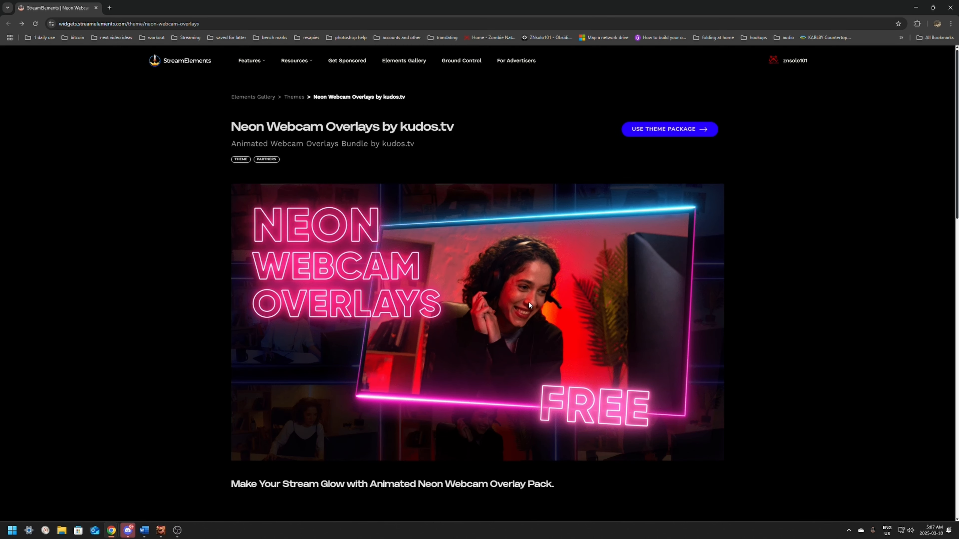
pyautogui.click(647, 132)
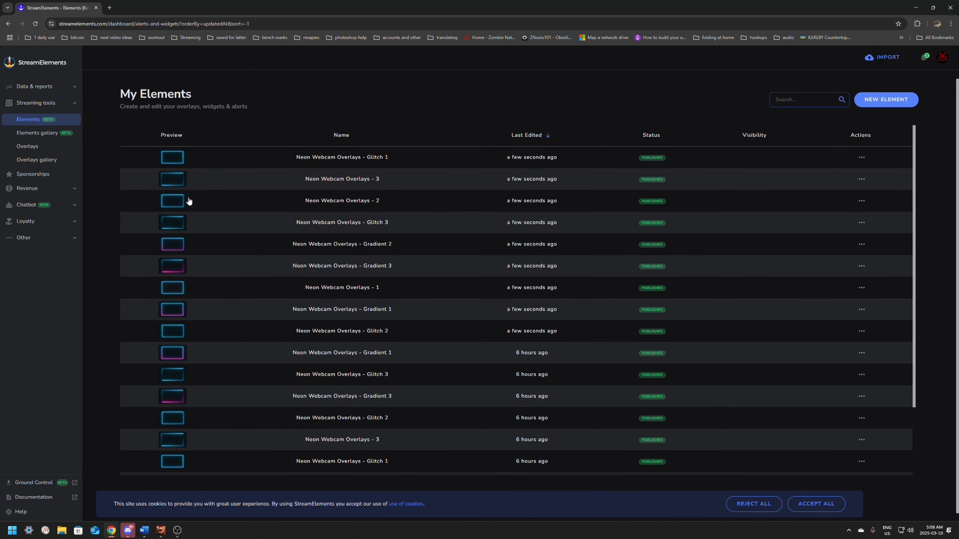
pyautogui.click(861, 179)
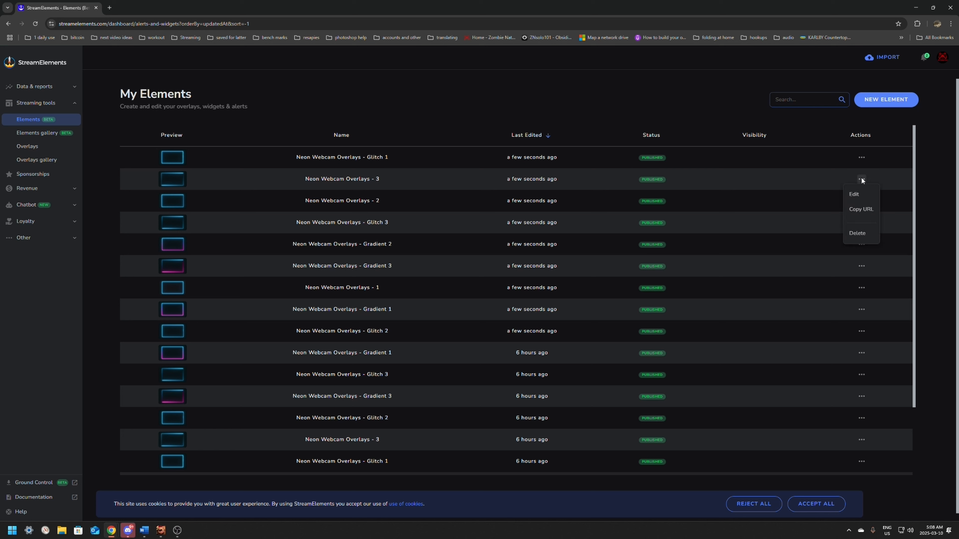
pyautogui.click(861, 210)
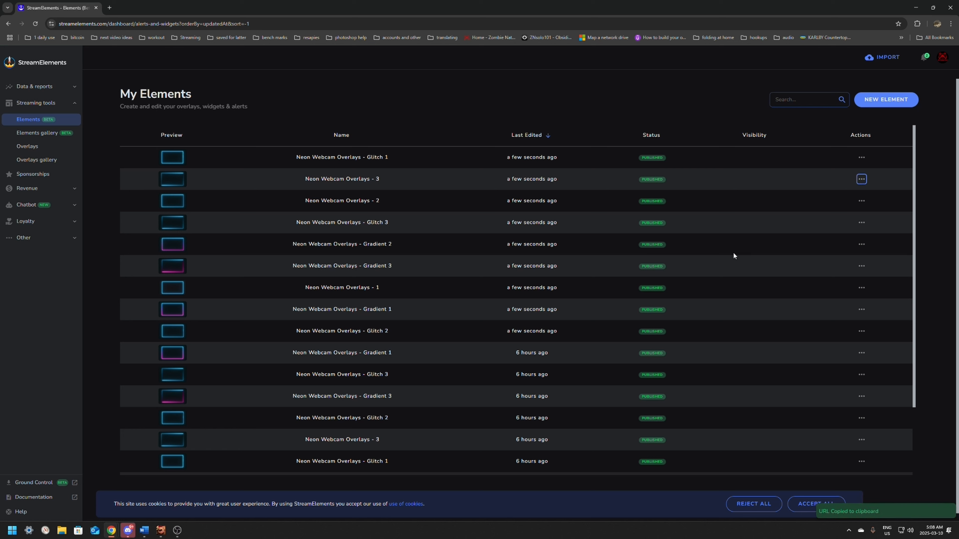
# Step: Back in OBS, paste the private overlay URL into the Browser source and set its width to 1920 and its height to the canvas height
pyautogui.click(177, 530)
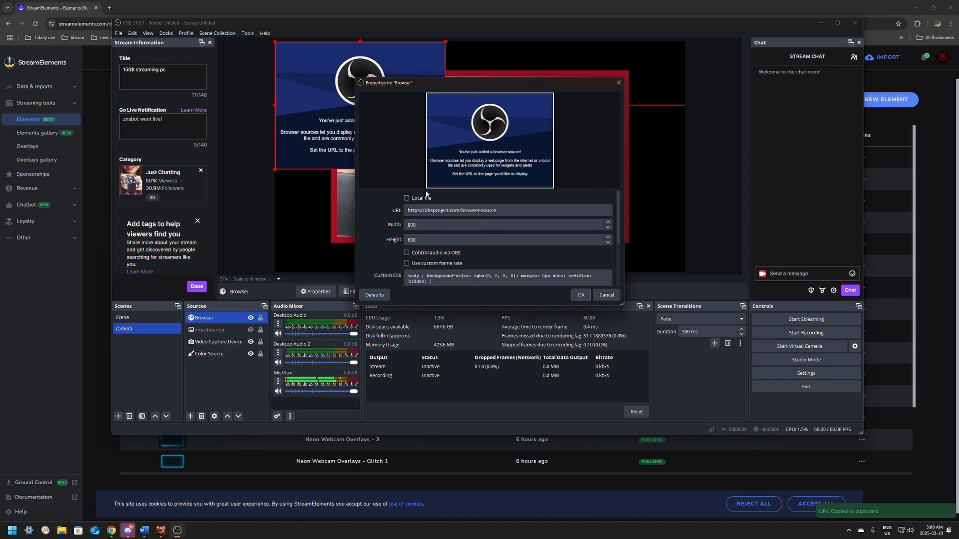
pyautogui.moveTo(509, 207); pyautogui.dragTo(415, 205)
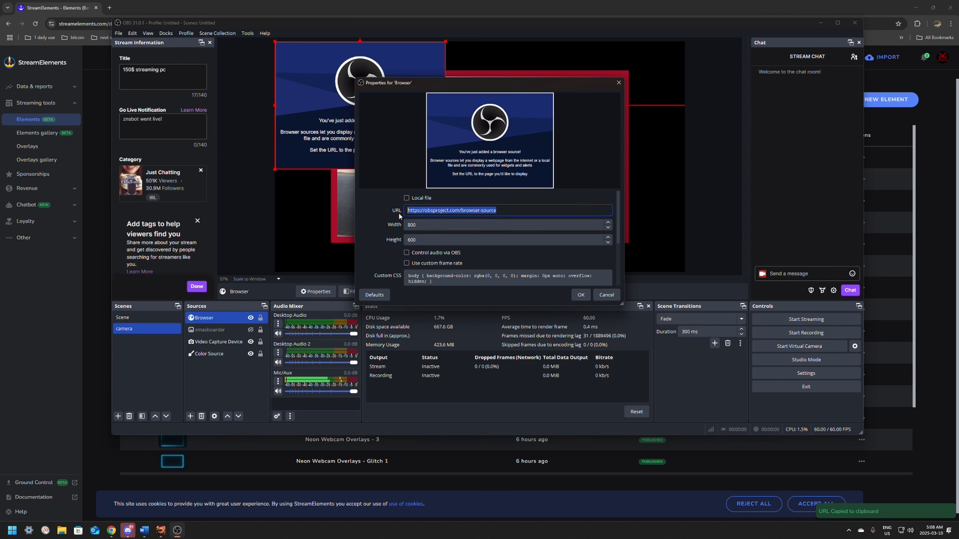
pyautogui.hotkey('ctrl', 'v')
pyautogui.press('Tab')
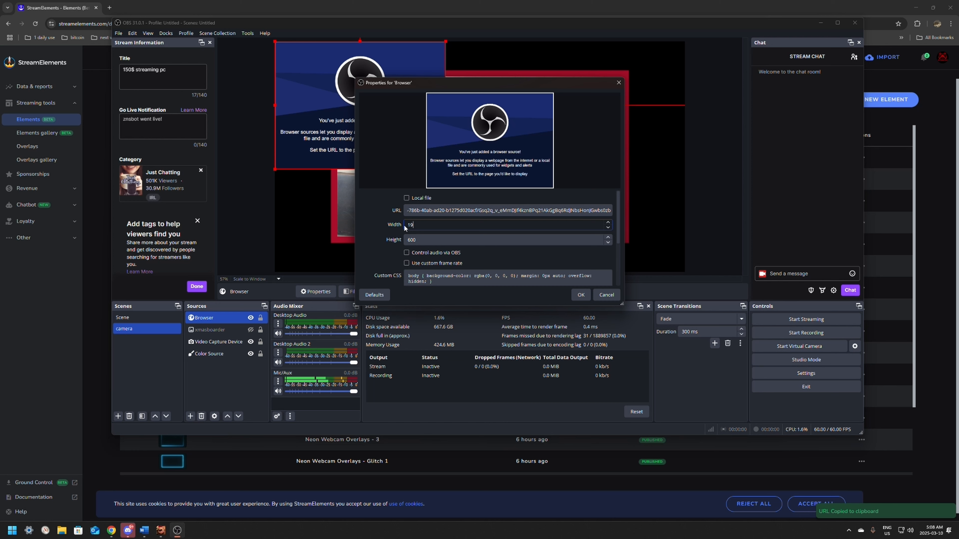
pyautogui.write('1920')
pyautogui.press('Tab')
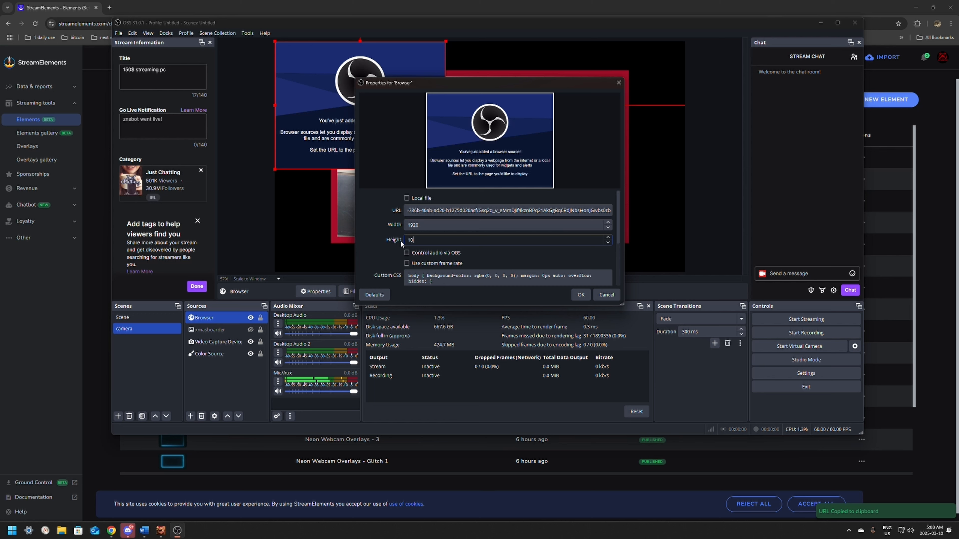
# Step: Enable shutting down the source when not visible and refreshing the browser when the scene becomes active, and accept the Browser properties
pyautogui.scroll(-3, 400, 240)
pyautogui.click(406, 242)
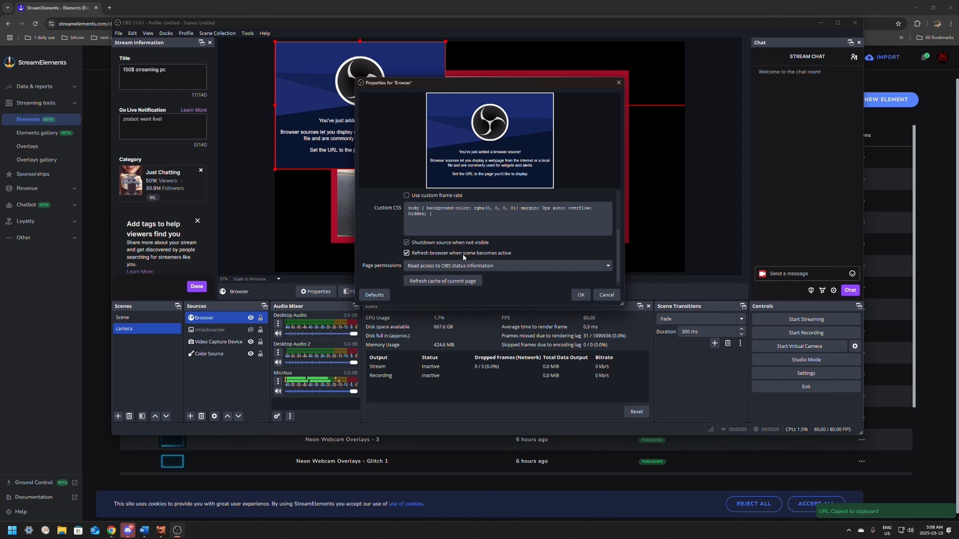
pyautogui.click(580, 295)
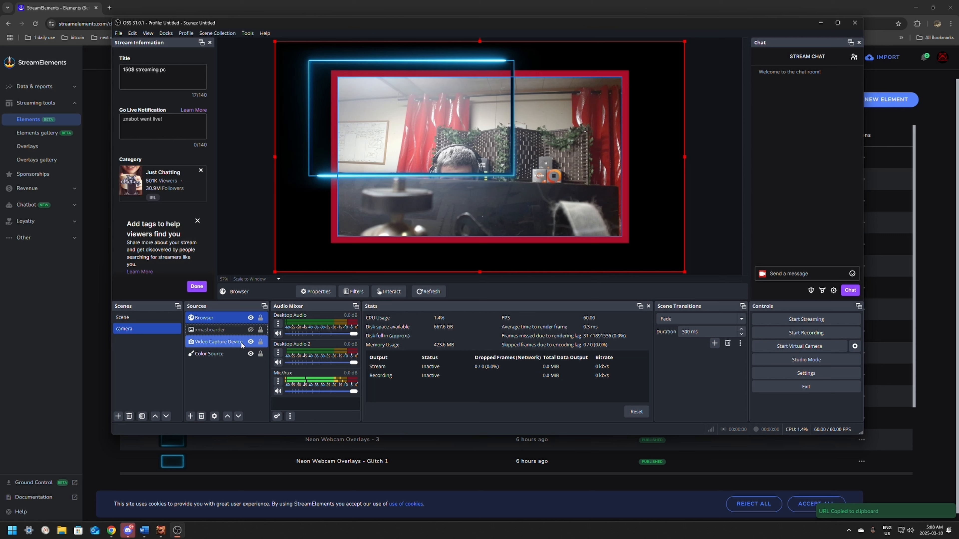
# Step: Enlarge and position the neon overlay so it frames the camera feed, and hide the Color Source
pyautogui.click(420, 114)
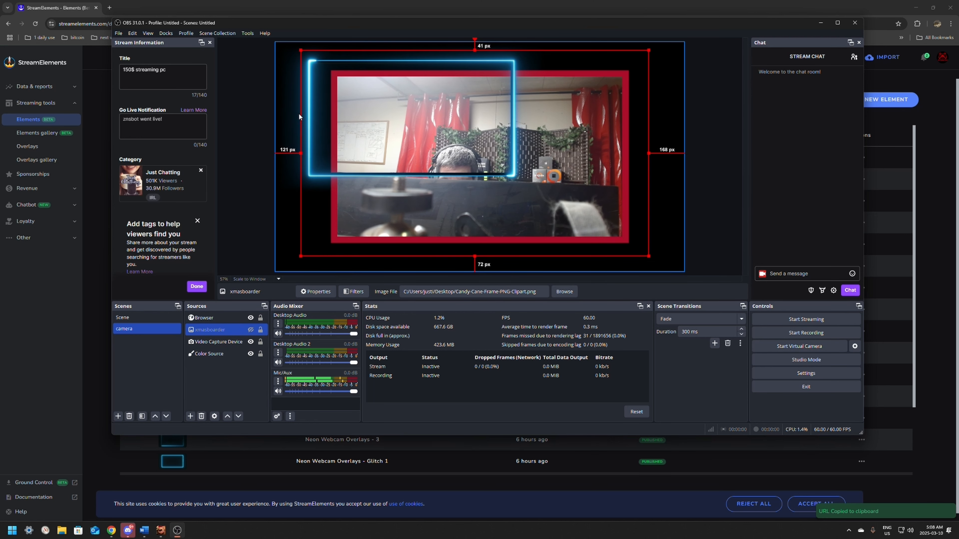
pyautogui.click(315, 121)
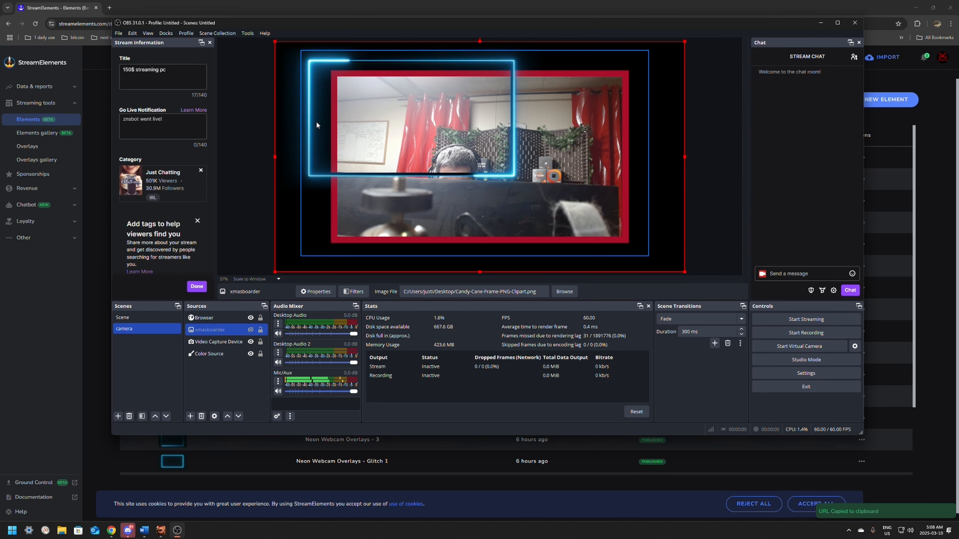
pyautogui.click(250, 341)
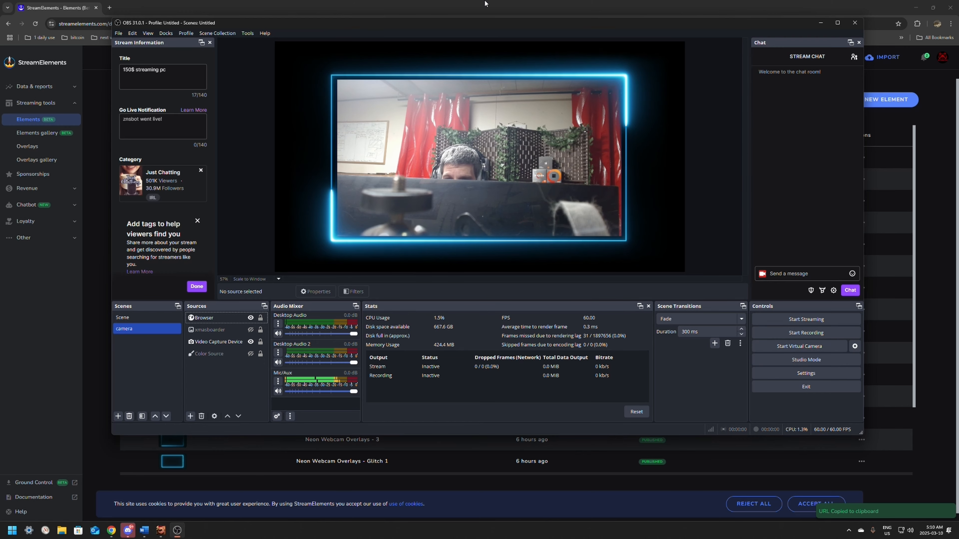
# Step: Check the neon-framed camera in the main Scene and review the overlay list in StreamElements
pyautogui.click(123, 317)
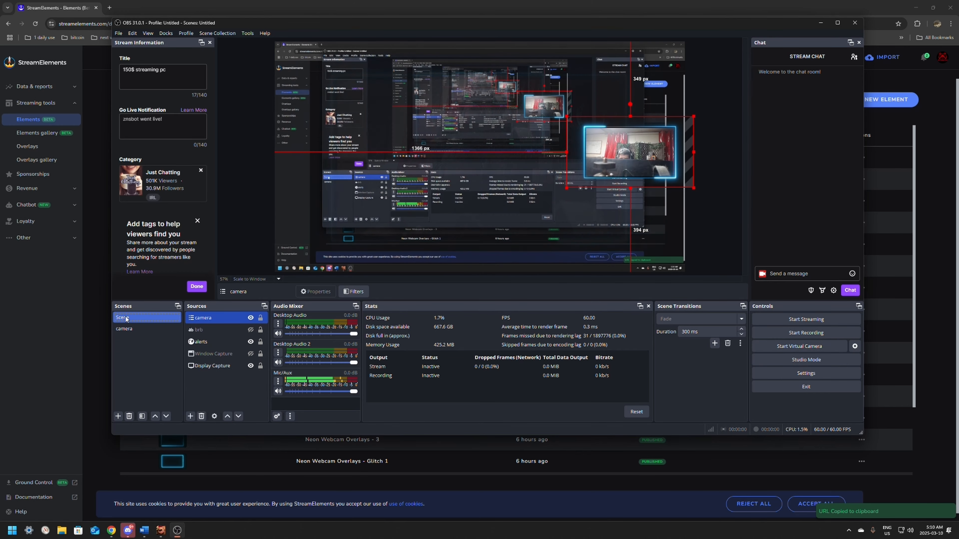
pyautogui.click(721, 211)
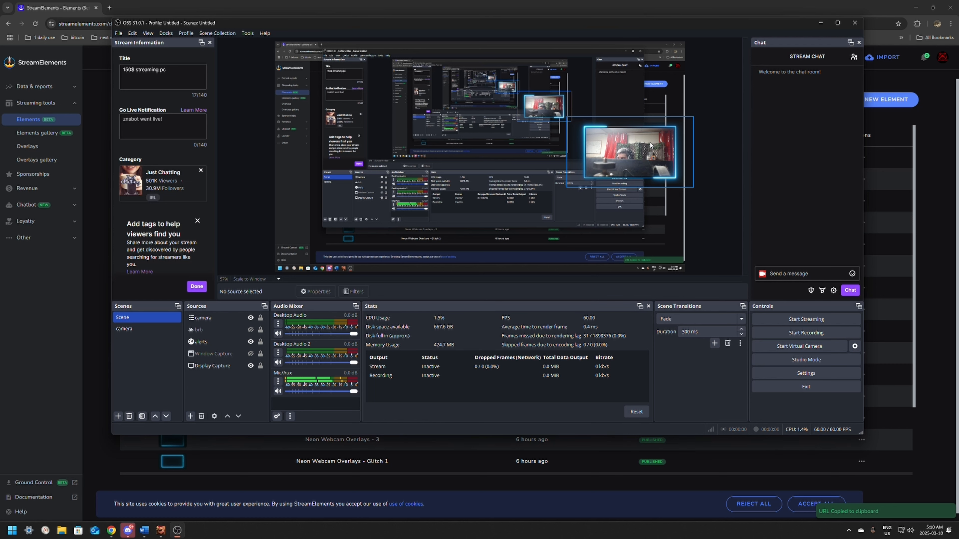
pyautogui.click(887, 5)
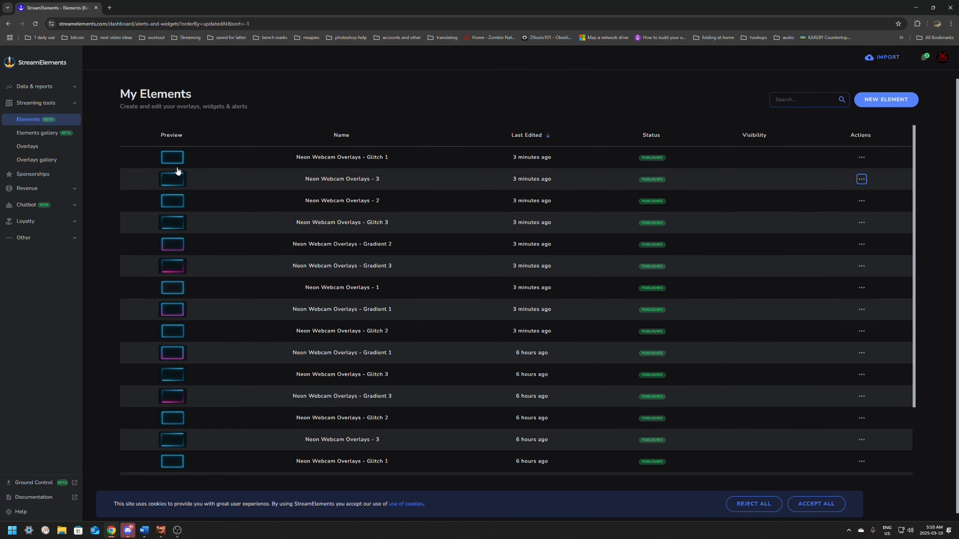
pyautogui.moveTo(83, 3); pyautogui.dragTo(958, 151)
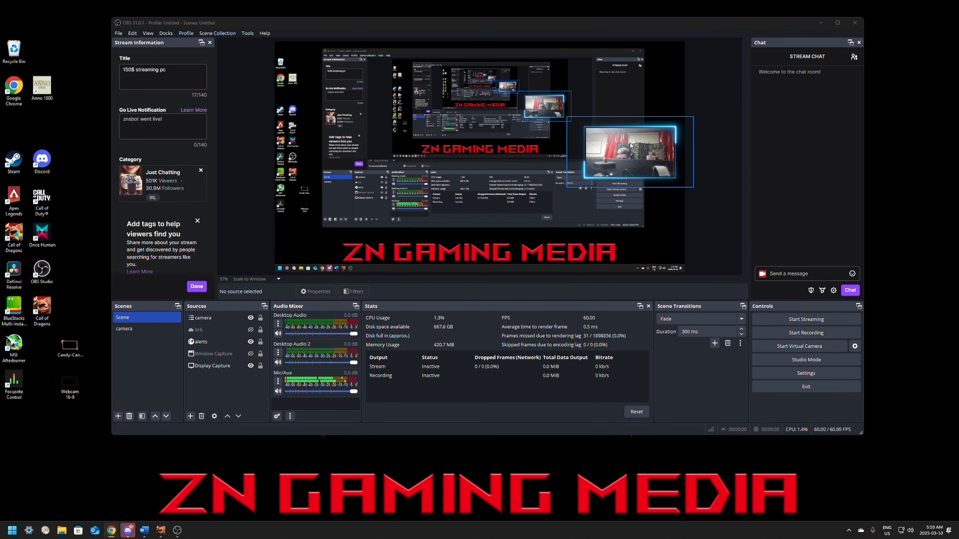
# Step: In the camera scene, hide the Browser overlay and show the xmasboarder image
pyautogui.click(124, 329)
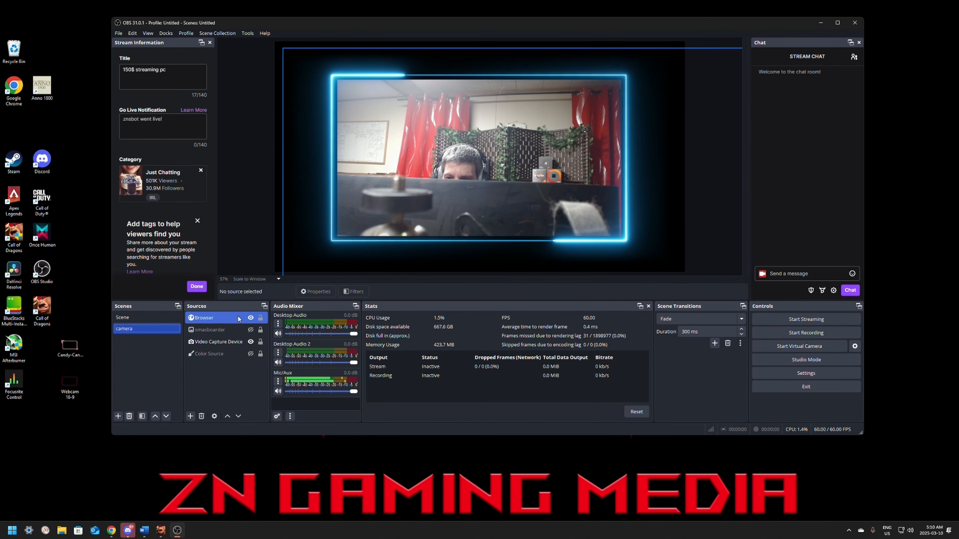
pyautogui.click(240, 330)
pyautogui.click(250, 330)
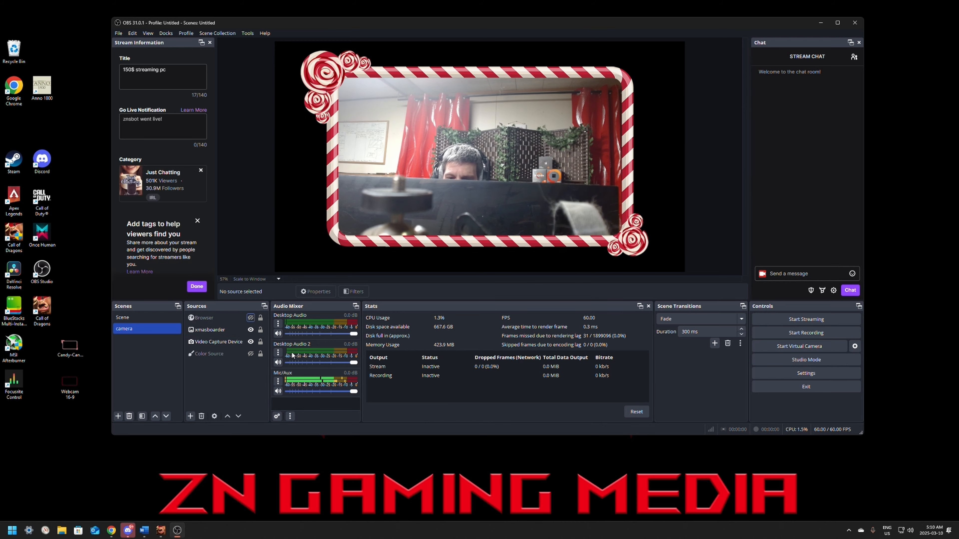
# Step: Swap the xmasboarder image for the Color Source border in the camera scene, and check it in the main Scene
pyautogui.click(251, 319)
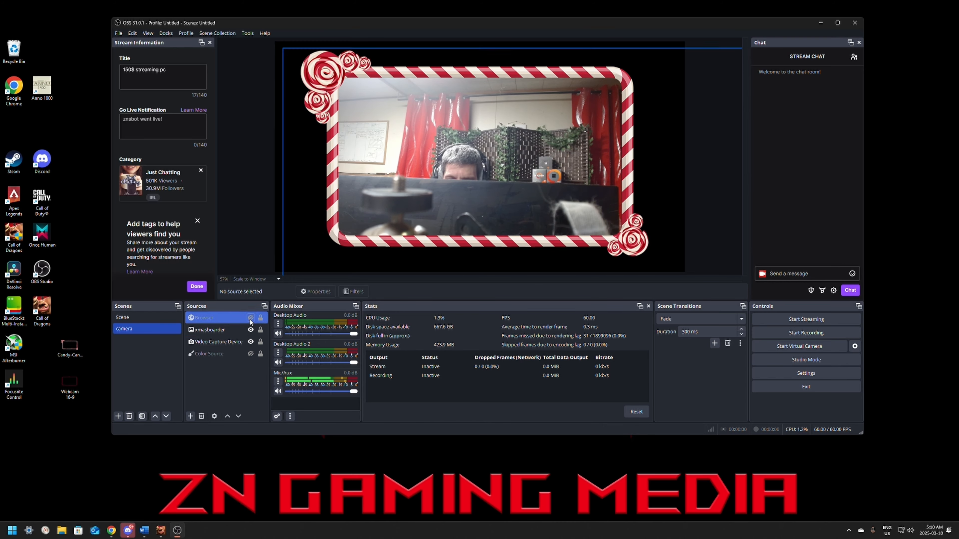
pyautogui.click(250, 353)
pyautogui.click(128, 318)
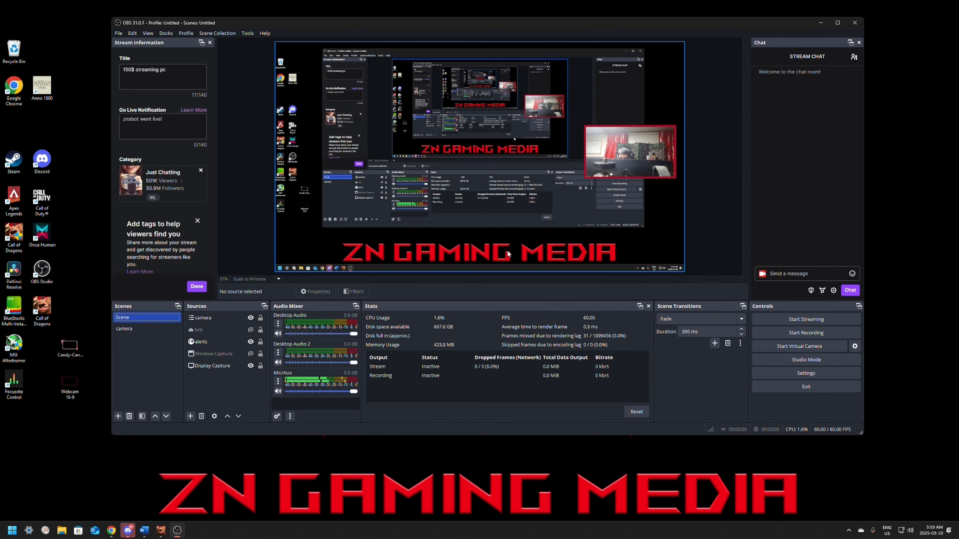
# Step: Hide the Color Source in the camera scene and check the borderless camera in the main Scene
pyautogui.click(147, 328)
pyautogui.click(250, 354)
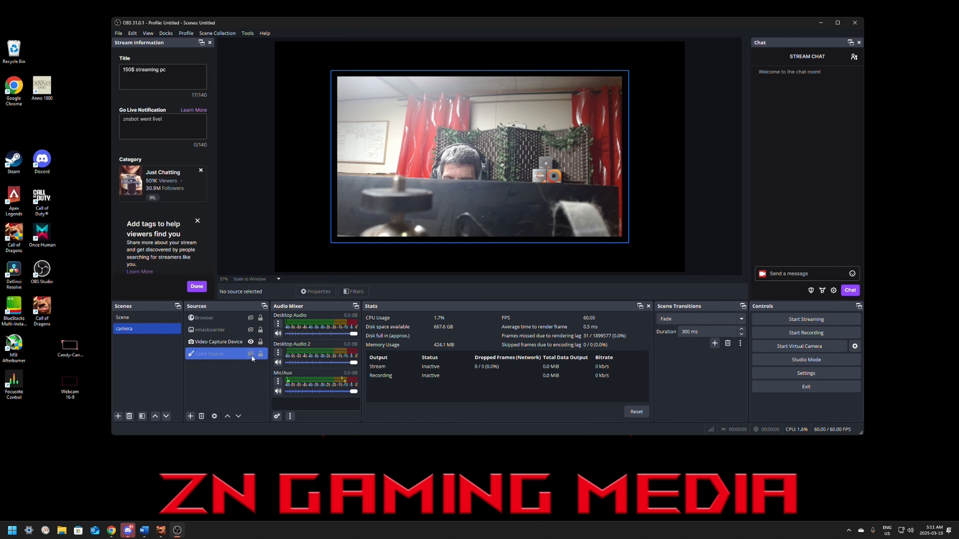
pyautogui.click(219, 341)
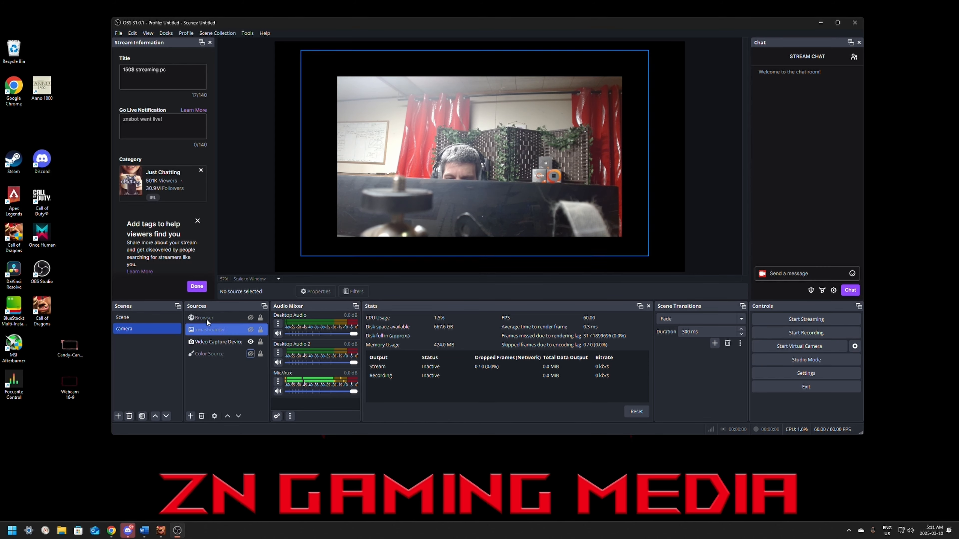
pyautogui.click(153, 318)
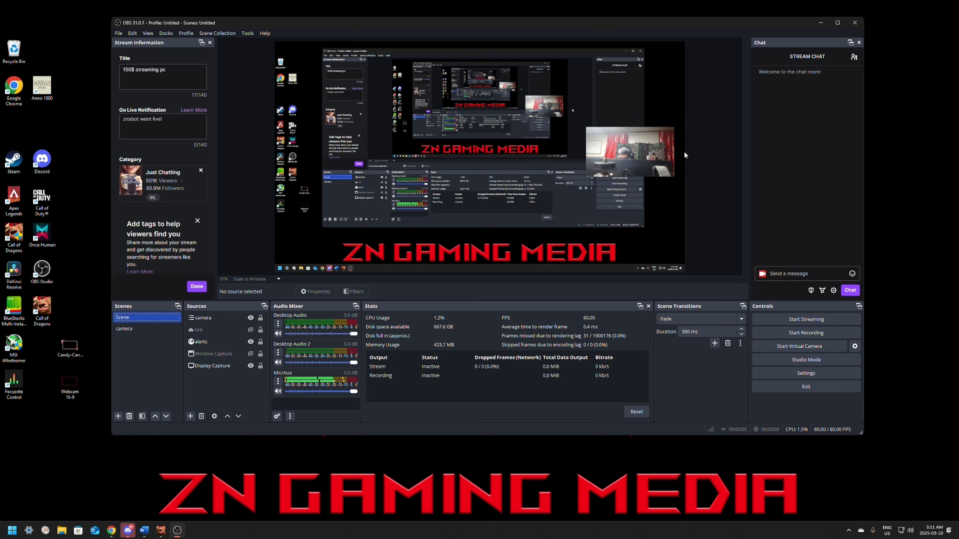
# Step: Return to the camera scene and show both the Color Source and the xmasboarder image
pyautogui.click(135, 327)
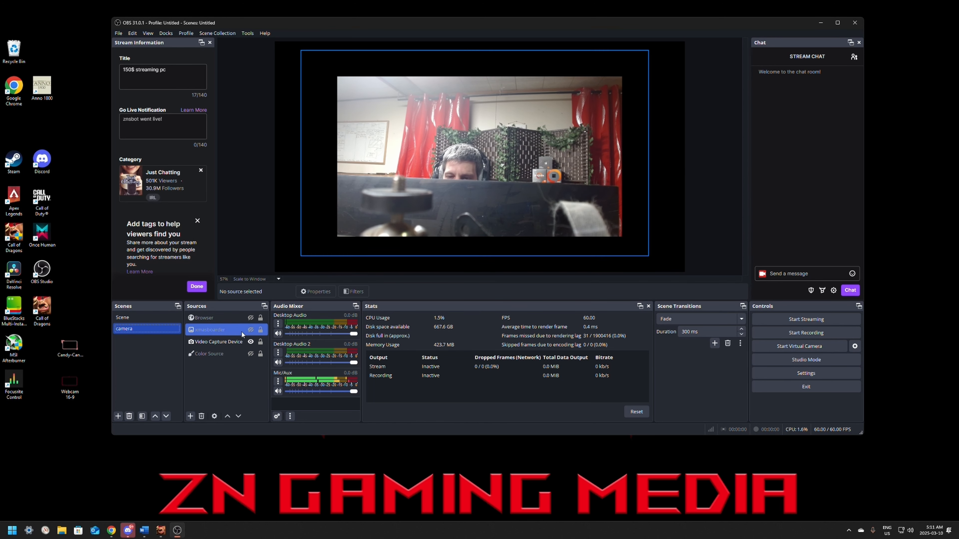
pyautogui.click(250, 354)
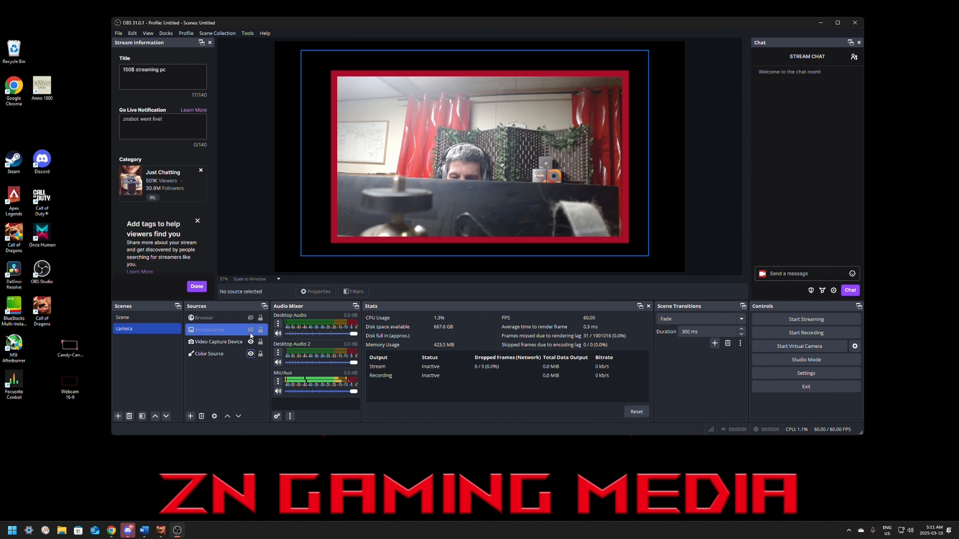
pyautogui.click(251, 330)
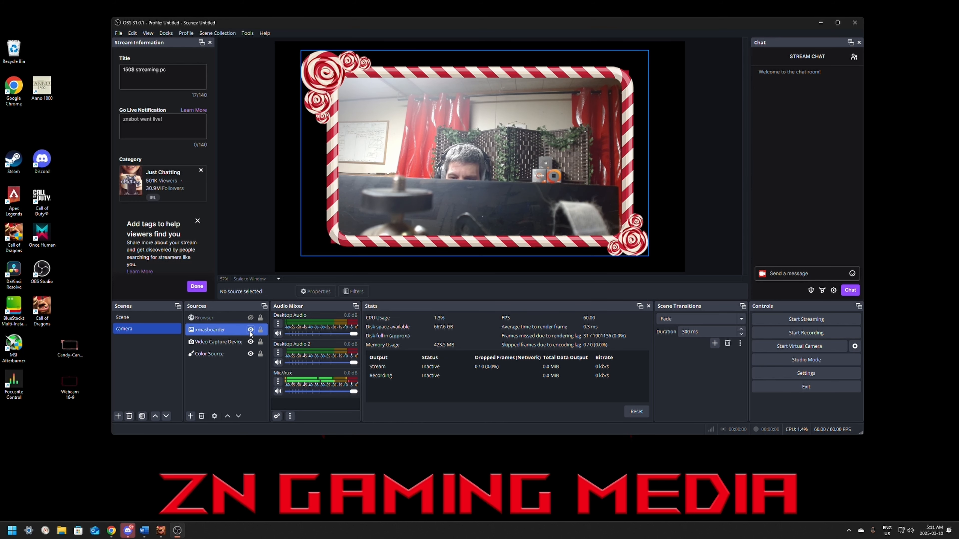
# Step: Show the Browser neon overlay in the camera scene and hide the xmasboarder image and the Color Source
pyautogui.click(251, 318)
pyautogui.click(250, 330)
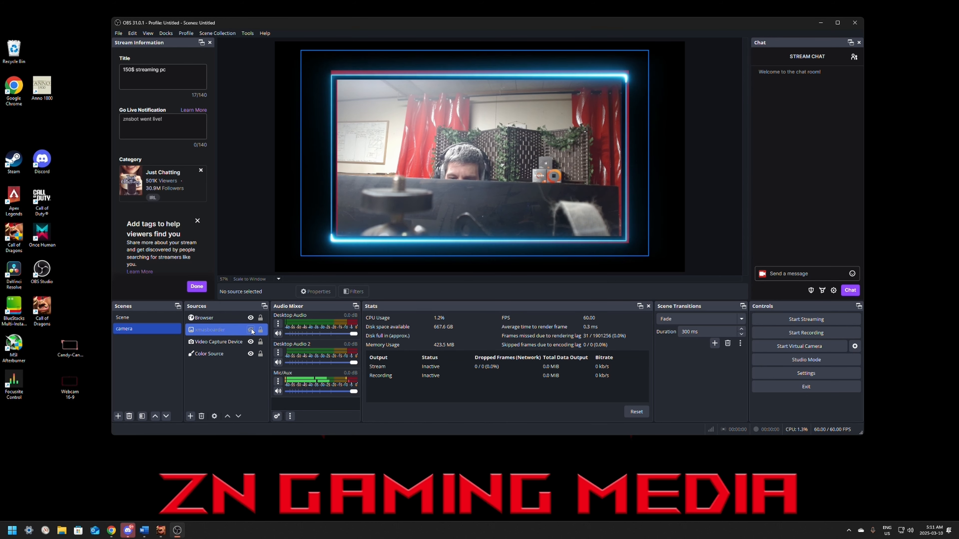
pyautogui.click(222, 354)
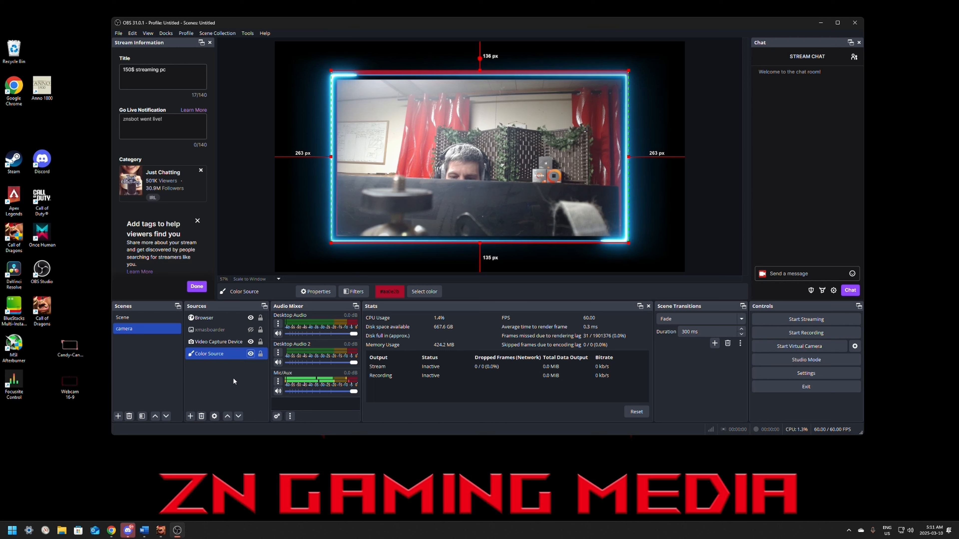
pyautogui.click(251, 354)
pyautogui.click(249, 363)
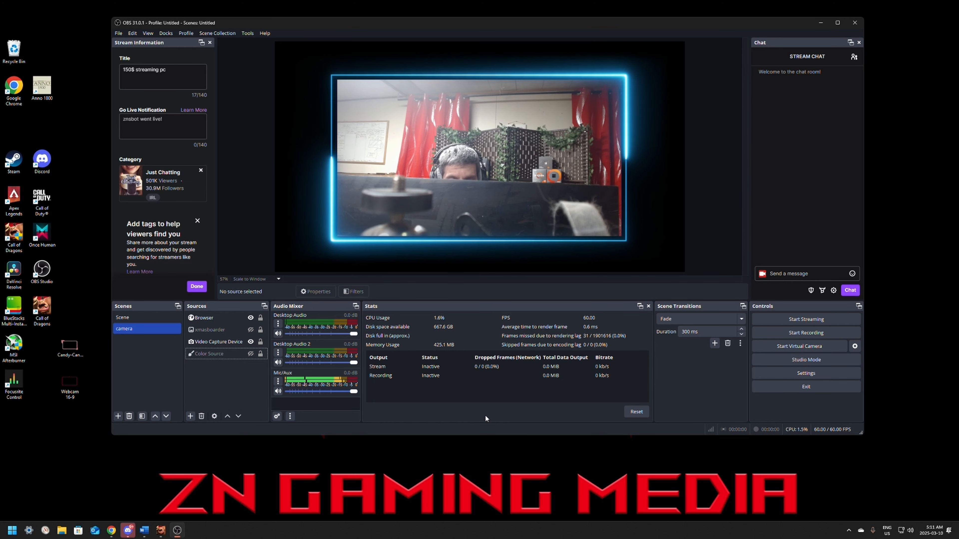